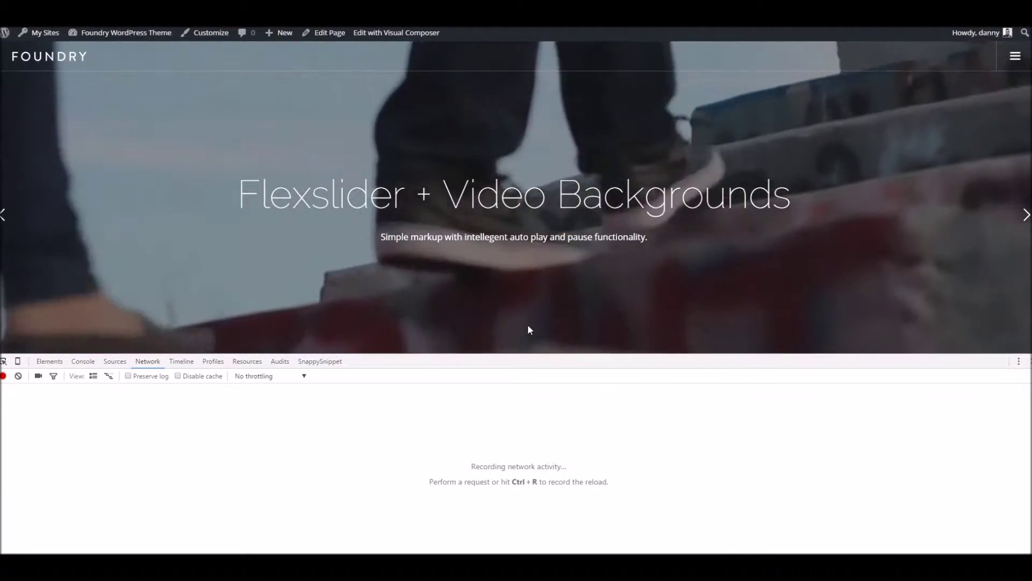
{"action": "scroll", "coordinate": [459, 231], "scroll_direction": "down", "scroll_amount": 5}
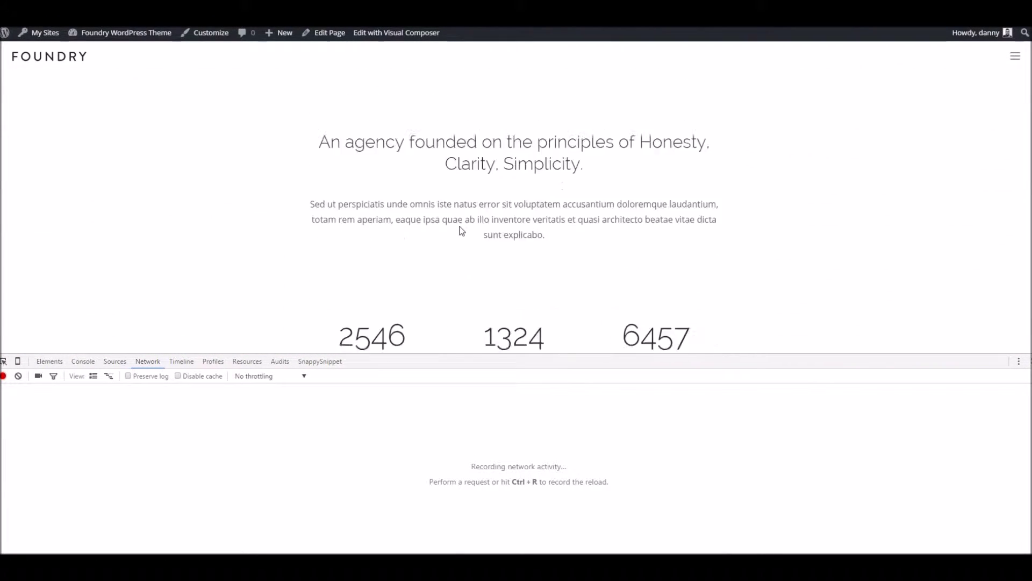
{"action": "scroll", "coordinate": [460, 231], "scroll_direction": "up", "scroll_amount": 6}
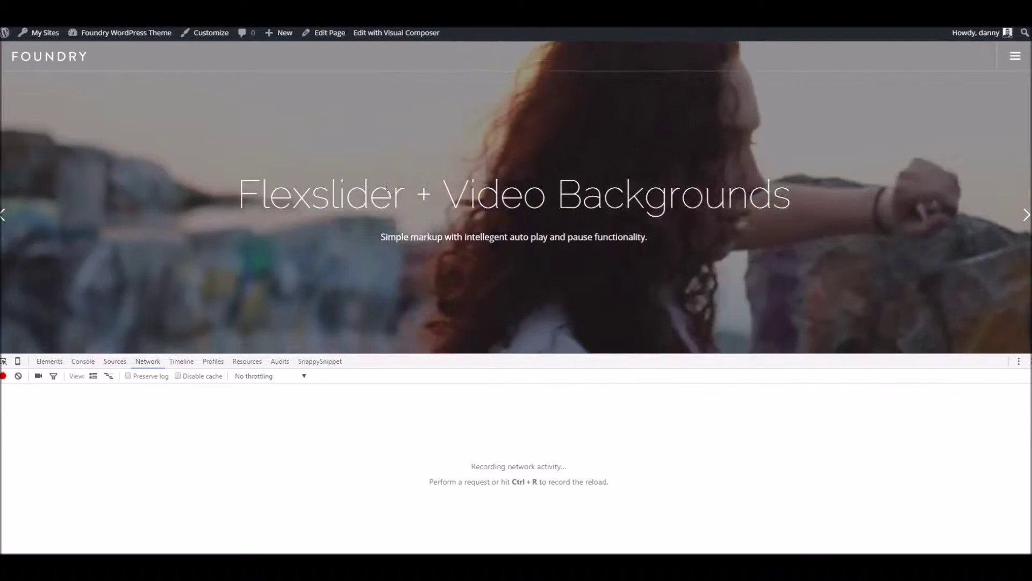
{"action": "scroll", "coordinate": [385, 192], "scroll_direction": "down", "scroll_amount": 5}
{"action": "scroll", "coordinate": [258, 127], "scroll_direction": "down", "scroll_amount": 6}
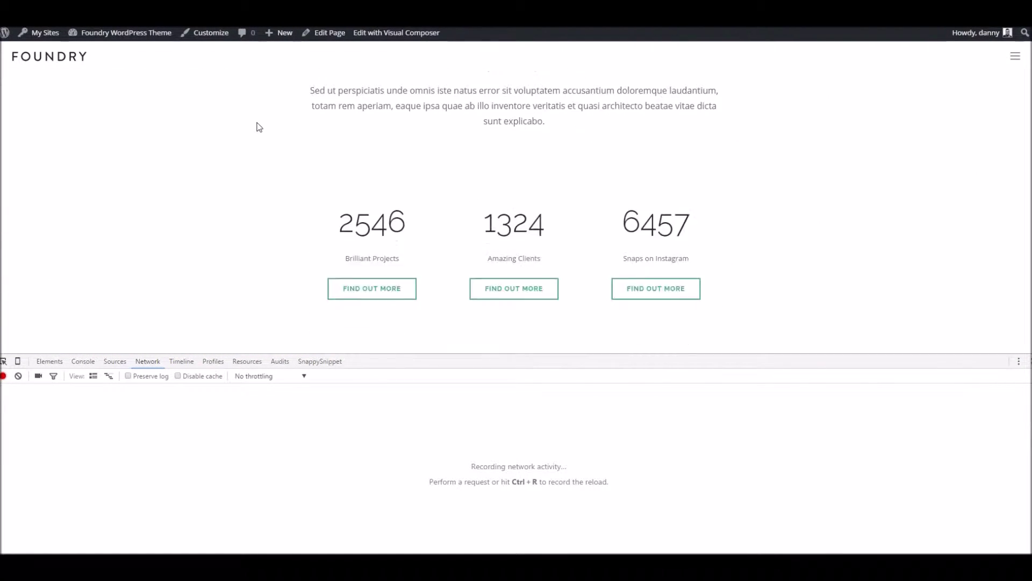
{"action": "scroll", "coordinate": [260, 128], "scroll_direction": "up", "scroll_amount": 4}
{"action": "scroll", "coordinate": [259, 127], "scroll_direction": "up", "scroll_amount": 5}
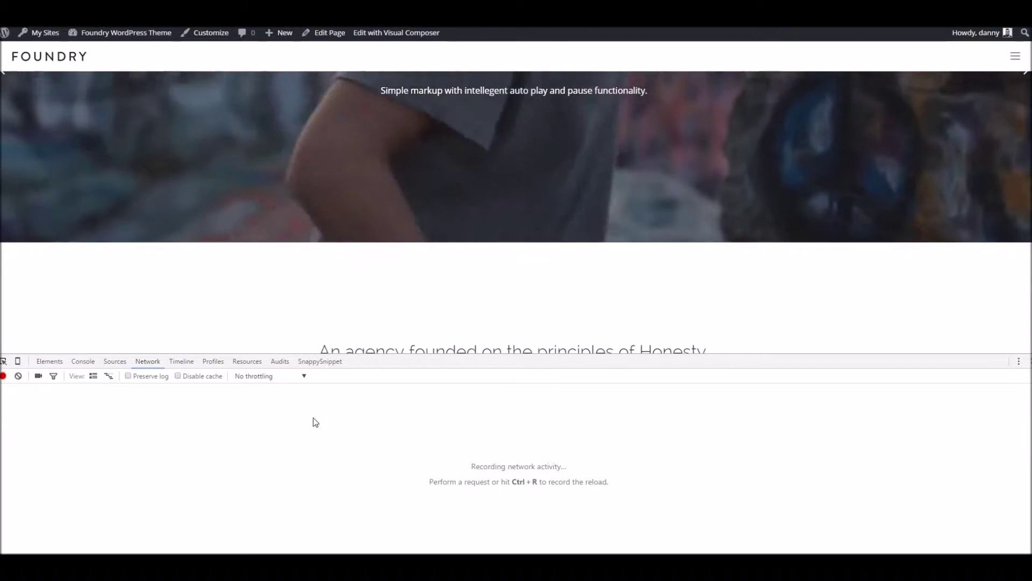
{"action": "mouse_move", "coordinate": [103, 36]}
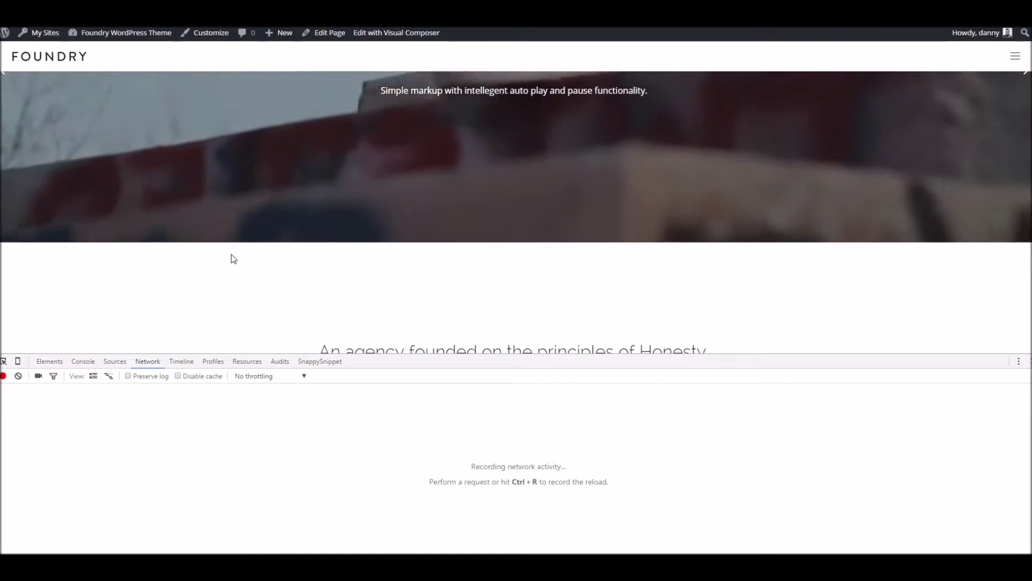
- Reload the video slider page to record its network activity and enlarge the developer tools pane
{"action": "key", "text": "ctrl+r"}
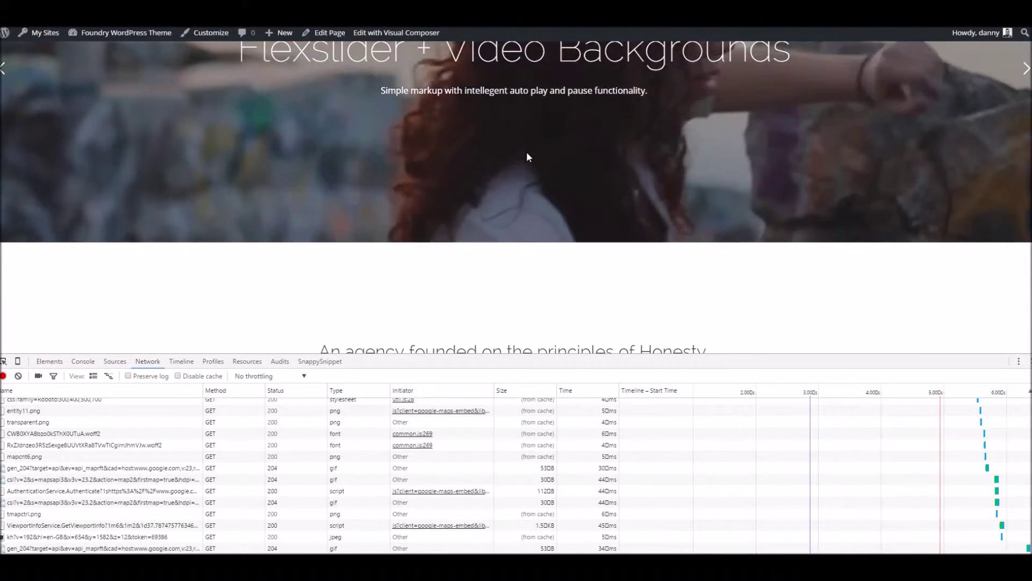
{"action": "scroll", "coordinate": [527, 156], "scroll_direction": "up", "scroll_amount": 2}
{"action": "scroll", "coordinate": [509, 473], "scroll_direction": "up", "scroll_amount": 3}
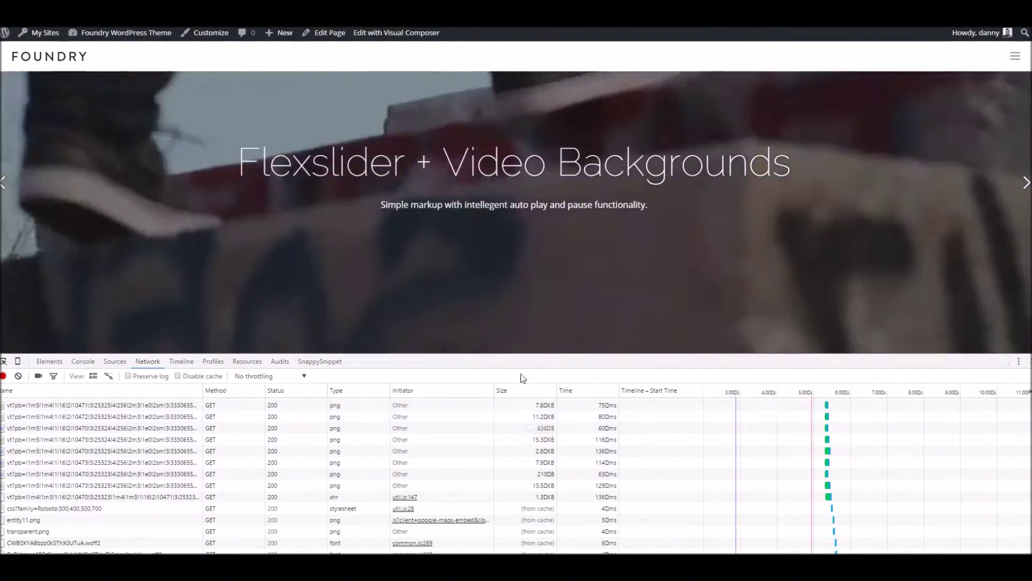
{"action": "left_click_drag", "start_coordinate": [519, 356], "coordinate": [516, 41]}
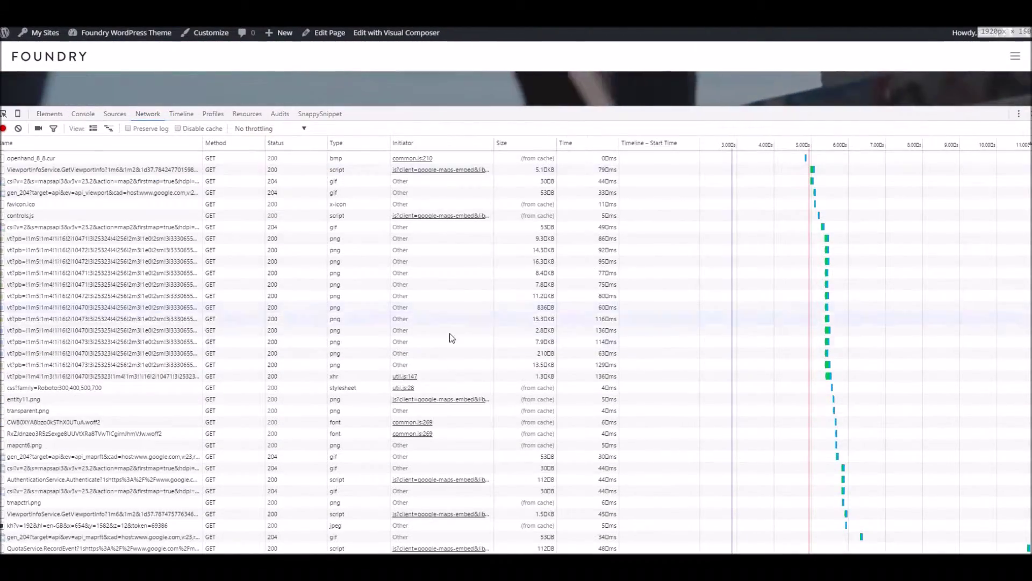
- Examine the load times and timeline of the video slider page's recorded requests, then shrink the developer tools pane
{"action": "scroll", "coordinate": [450, 331], "scroll_direction": "up", "scroll_amount": 15}
{"action": "scroll", "coordinate": [449, 327], "scroll_direction": "up", "scroll_amount": 3}
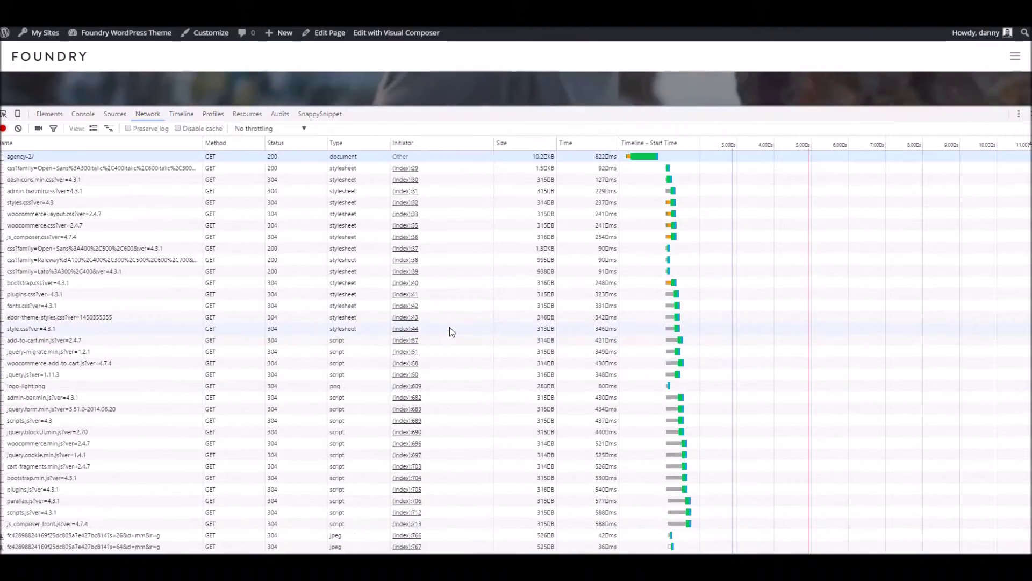
{"action": "scroll", "coordinate": [667, 264], "scroll_direction": "down", "scroll_amount": 4}
{"action": "scroll", "coordinate": [667, 265], "scroll_direction": "down", "scroll_amount": 4}
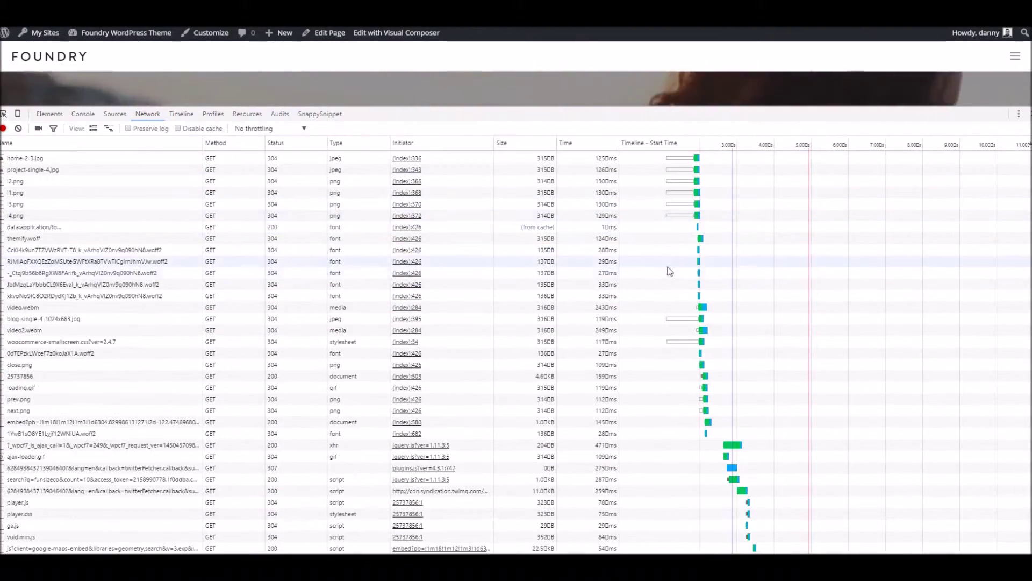
{"action": "scroll", "coordinate": [662, 296], "scroll_direction": "down", "scroll_amount": 14}
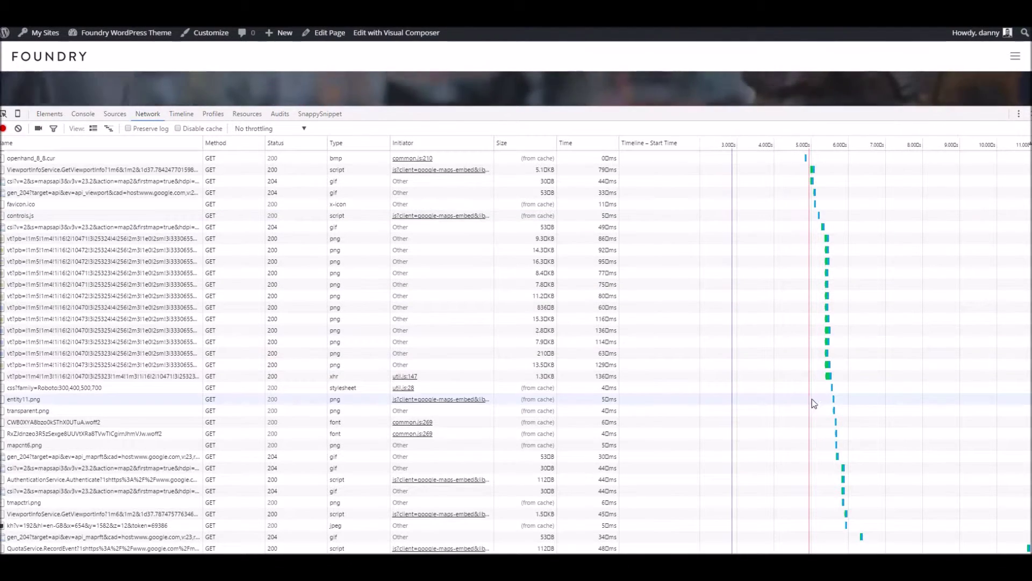
{"action": "scroll", "coordinate": [815, 383], "scroll_direction": "up", "scroll_amount": 8}
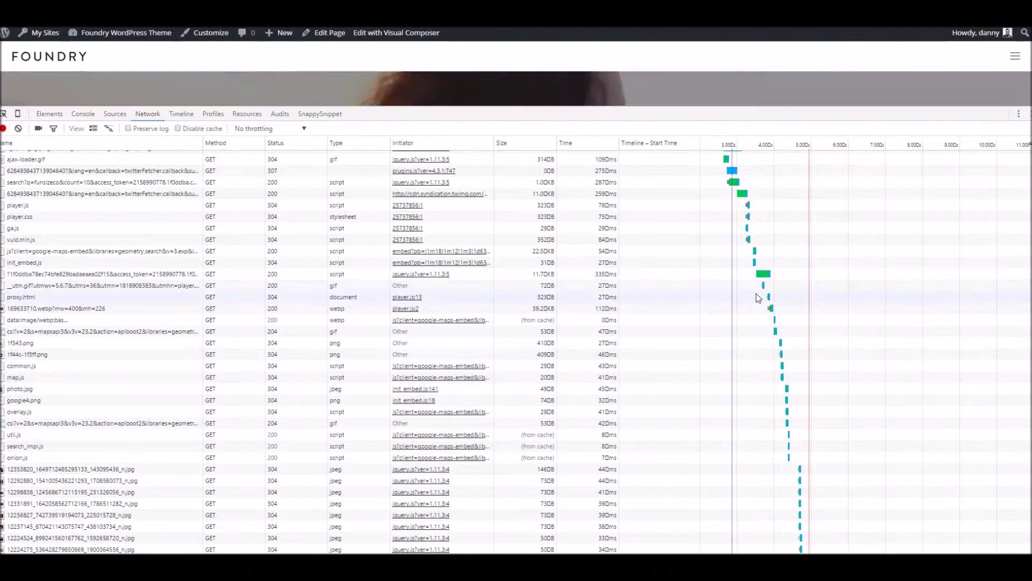
{"action": "scroll", "coordinate": [755, 317], "scroll_direction": "up", "scroll_amount": 1}
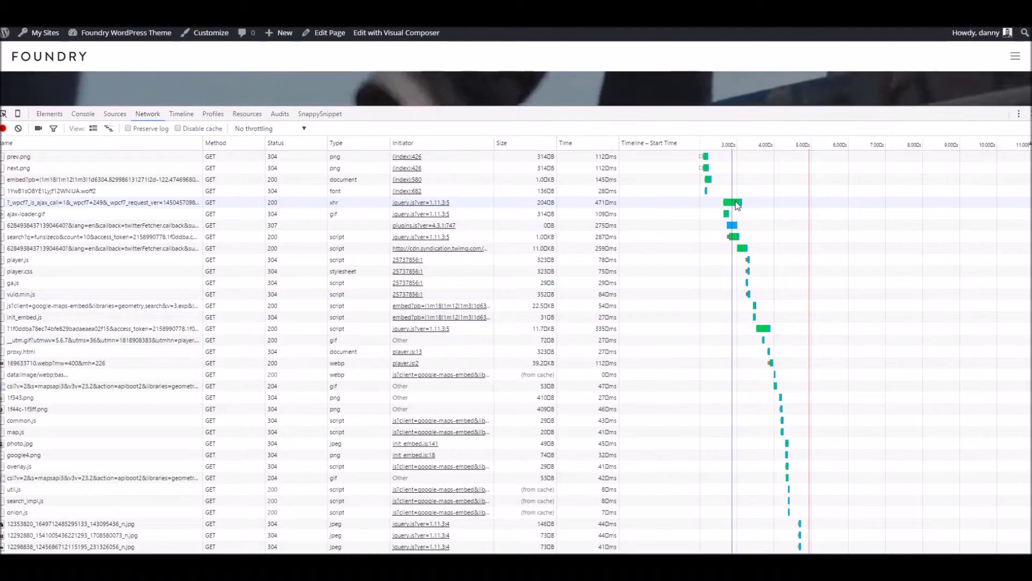
{"action": "scroll", "coordinate": [732, 215], "scroll_direction": "up", "scroll_amount": 5}
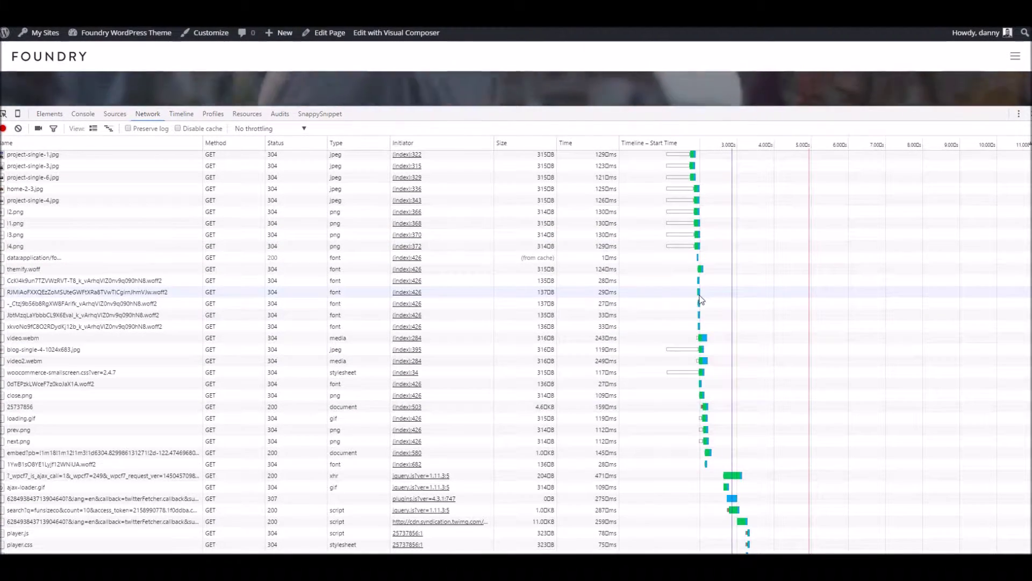
{"action": "scroll", "coordinate": [694, 274], "scroll_direction": "up", "scroll_amount": 3}
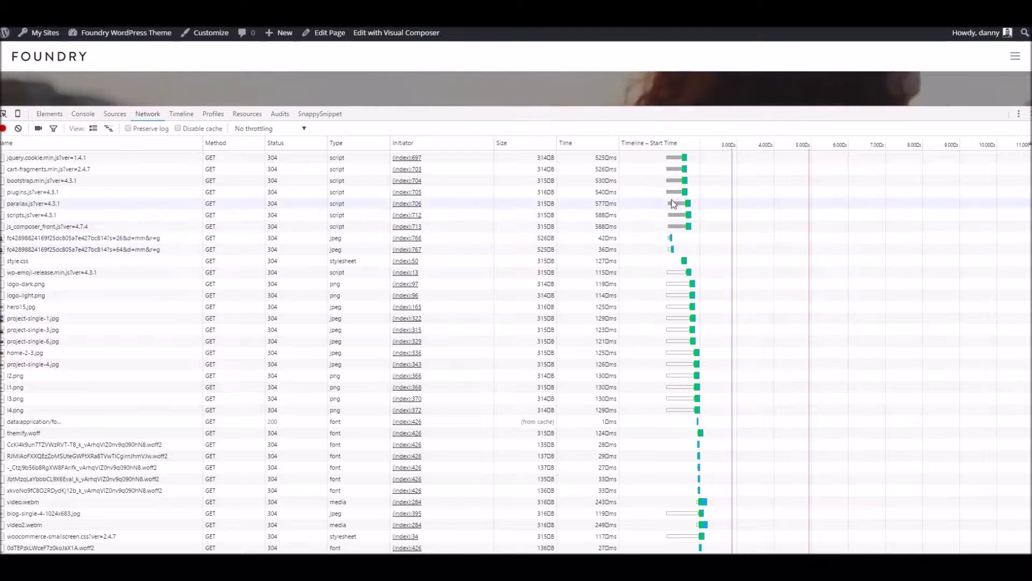
{"action": "scroll", "coordinate": [667, 225], "scroll_direction": "up", "scroll_amount": 5}
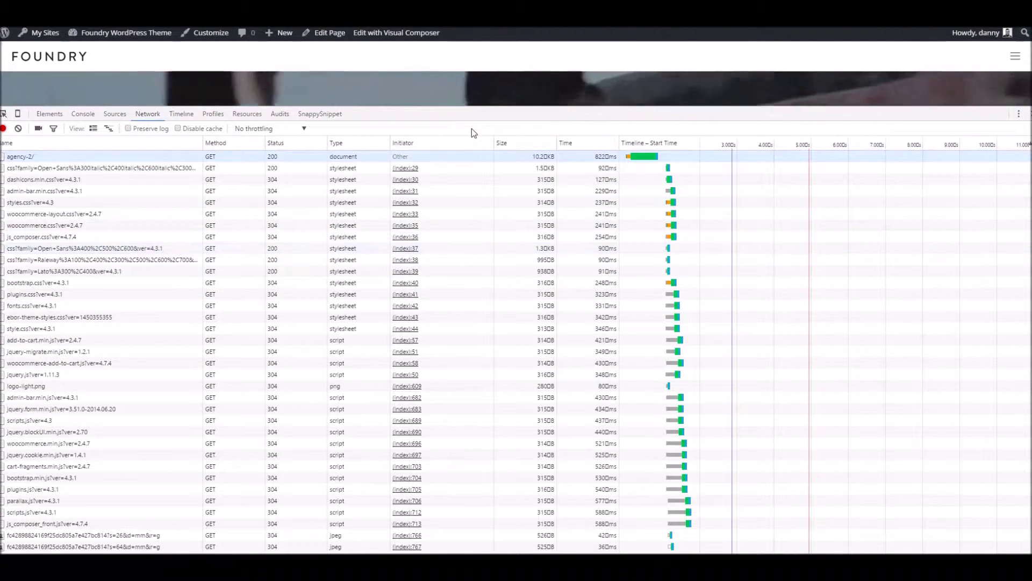
{"action": "left_click_drag", "start_coordinate": [379, 116], "coordinate": [379, 223]}
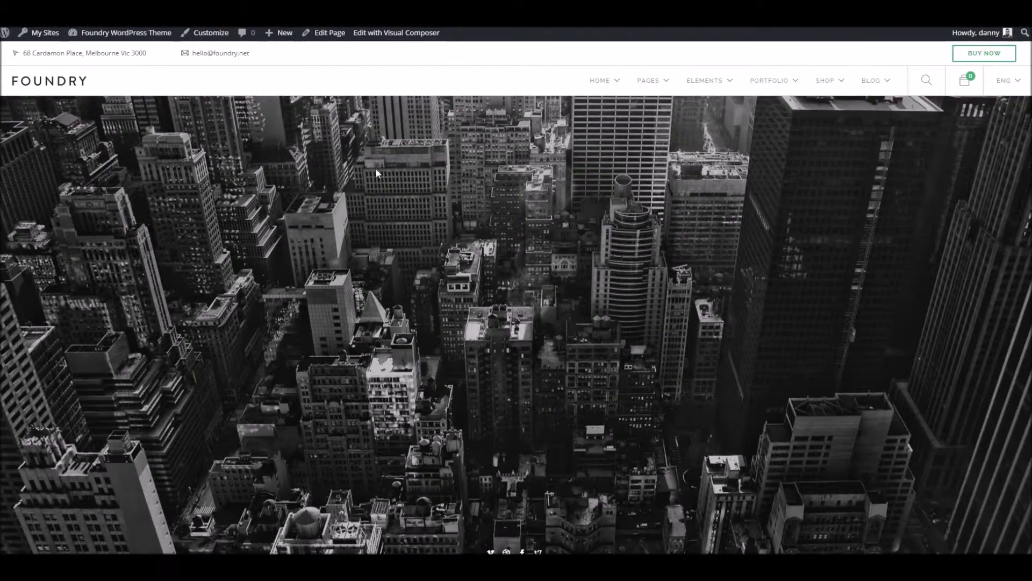
{"action": "scroll", "coordinate": [378, 204], "scroll_direction": "down", "scroll_amount": 3}
{"action": "scroll", "coordinate": [381, 234], "scroll_direction": "up", "scroll_amount": 3}
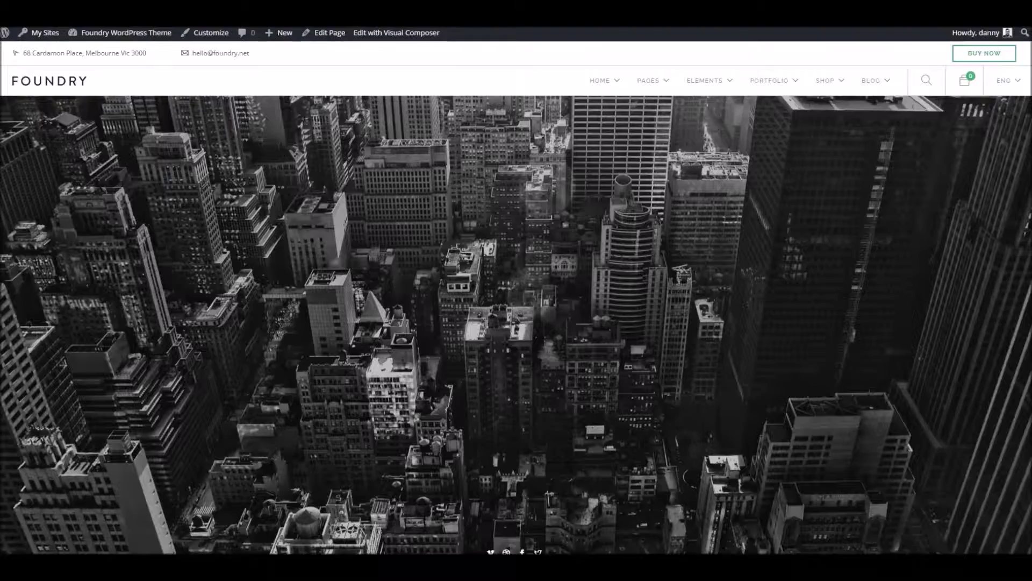
{"action": "scroll", "coordinate": [442, 248], "scroll_direction": "down", "scroll_amount": 3}
{"action": "scroll", "coordinate": [379, 176], "scroll_direction": "up", "scroll_amount": 3}
- Inspect the city skyline page and reload it to record its network activity
{"action": "right_click", "coordinate": [367, 123]}
{"action": "left_click", "coordinate": [385, 284]}
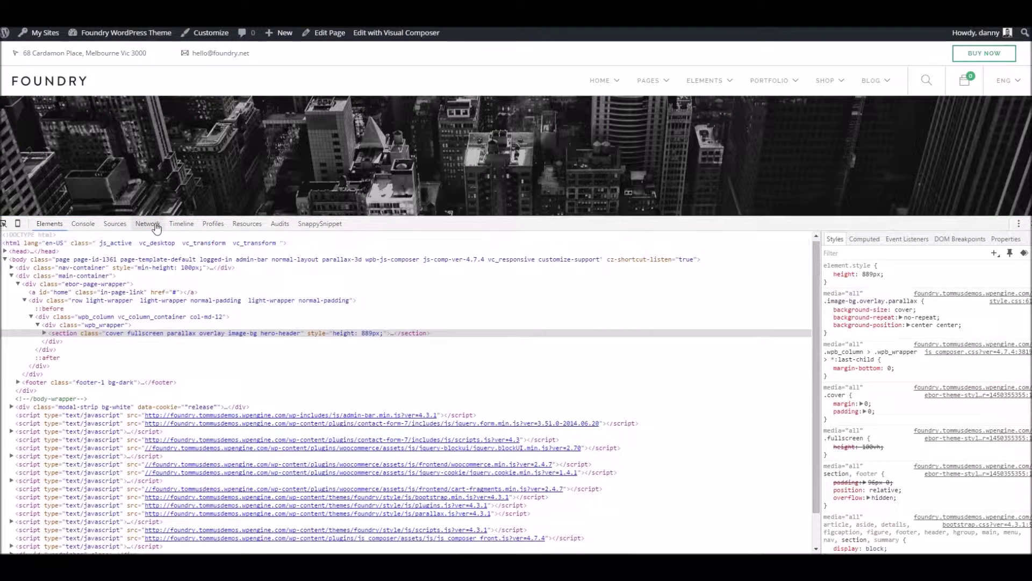
{"action": "left_click", "coordinate": [148, 223]}
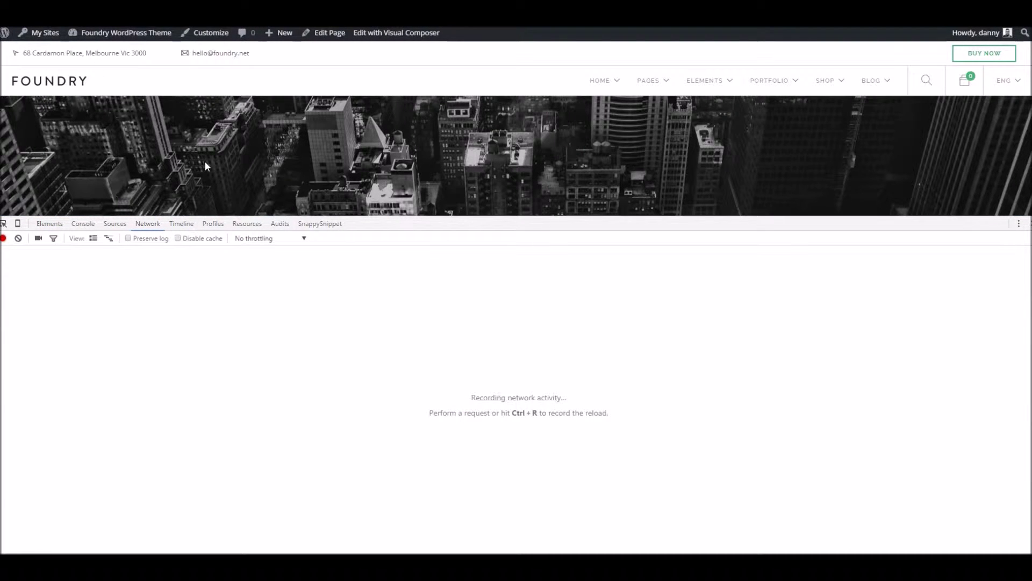
{"action": "key", "text": "ctrl+r"}
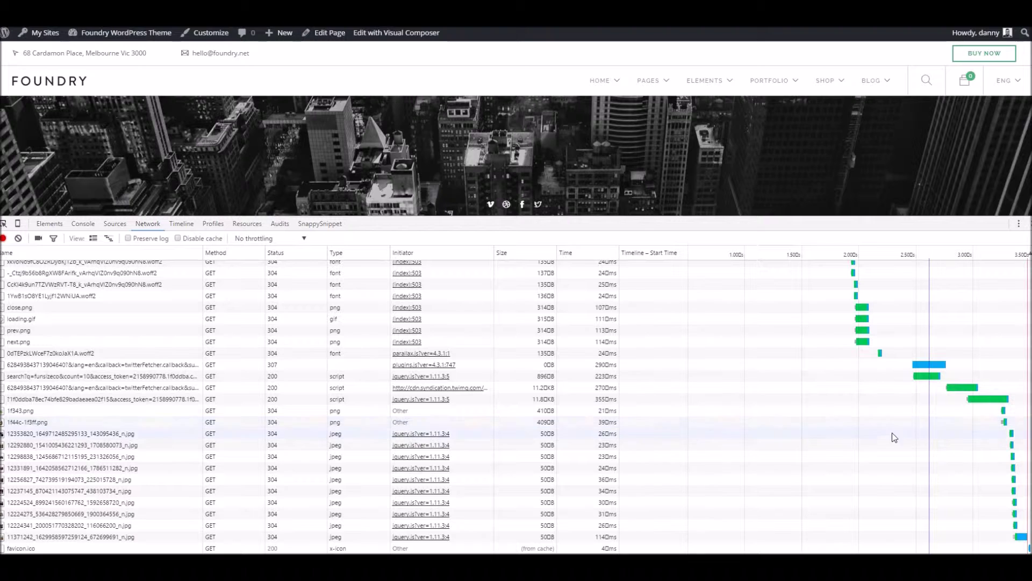
- Find the 1686157.jpg background image among the recorded requests, view it in a new tab and return to the network log
{"action": "scroll", "coordinate": [910, 436], "scroll_direction": "up", "scroll_amount": 8}
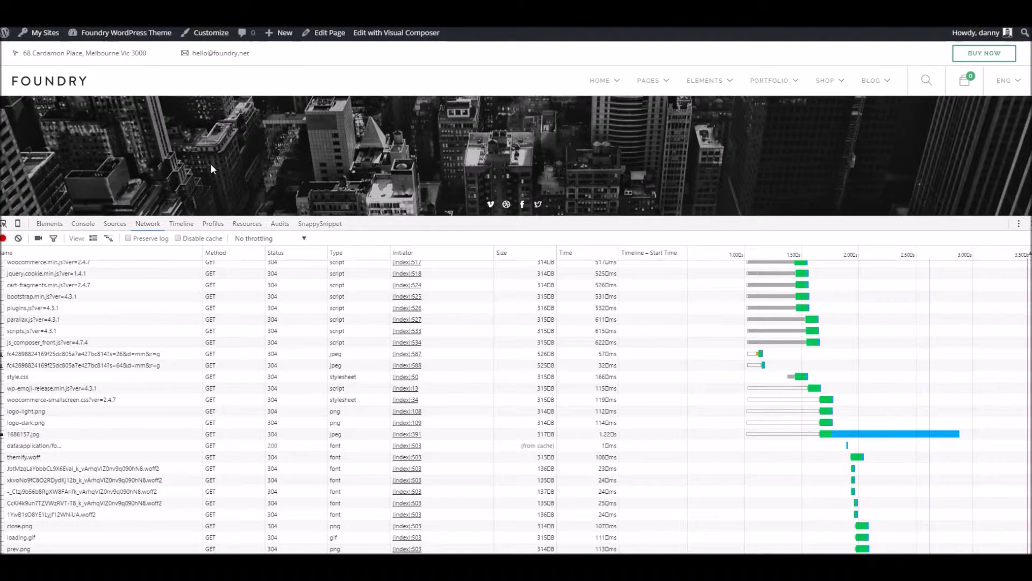
{"action": "scroll", "coordinate": [199, 170], "scroll_direction": "down", "scroll_amount": 5}
{"action": "scroll", "coordinate": [193, 176], "scroll_direction": "up", "scroll_amount": 5}
{"action": "left_click_drag", "start_coordinate": [660, 227], "coordinate": [607, 236]}
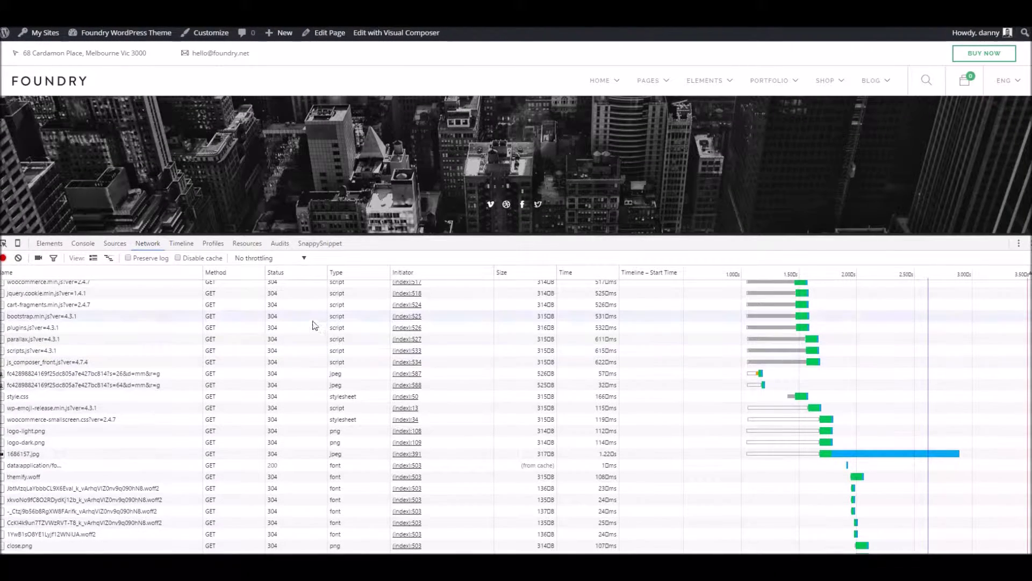
{"action": "right_click", "coordinate": [43, 454]}
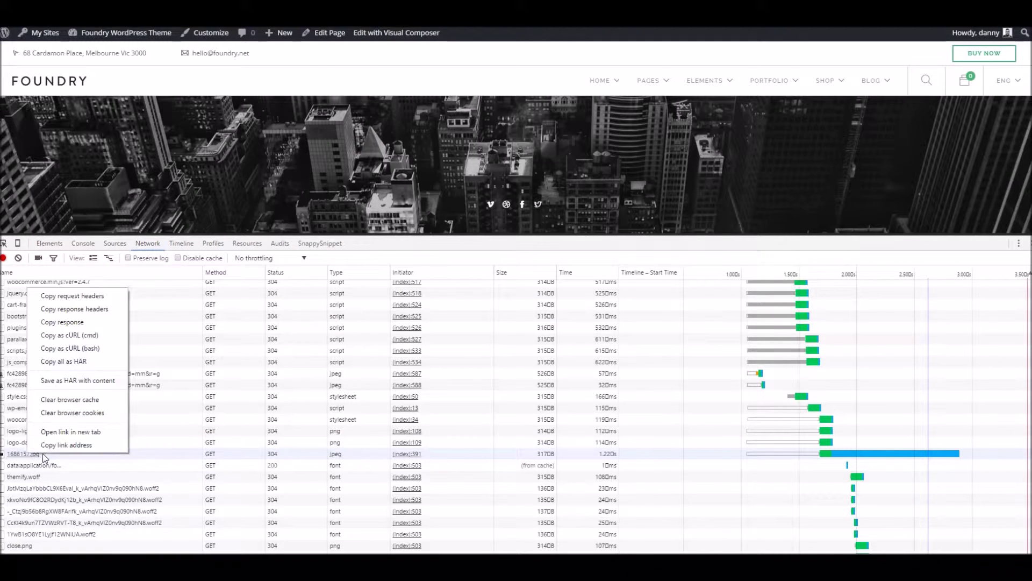
{"action": "left_click", "coordinate": [94, 431]}
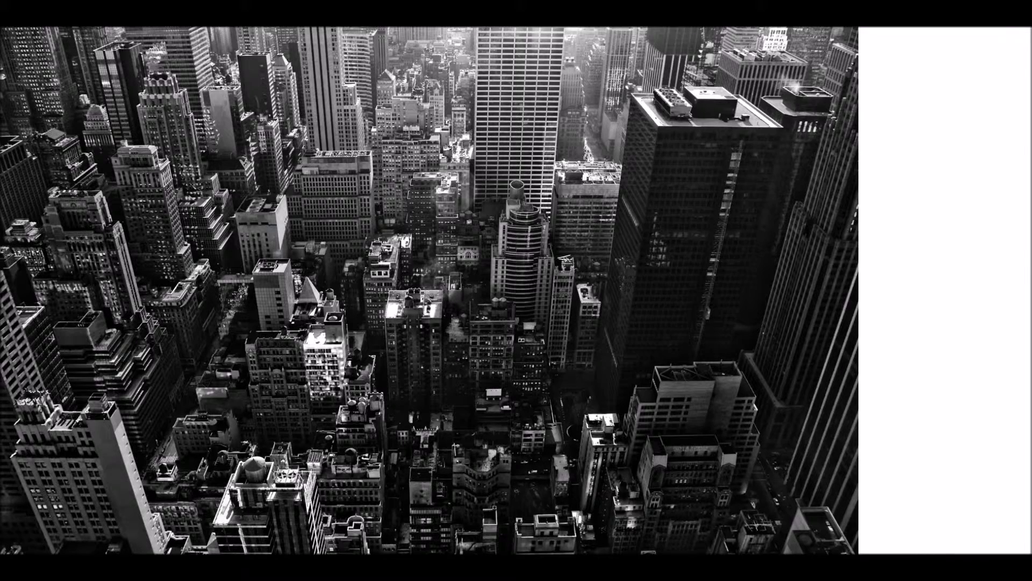
{"action": "key", "text": "ctrl+w"}
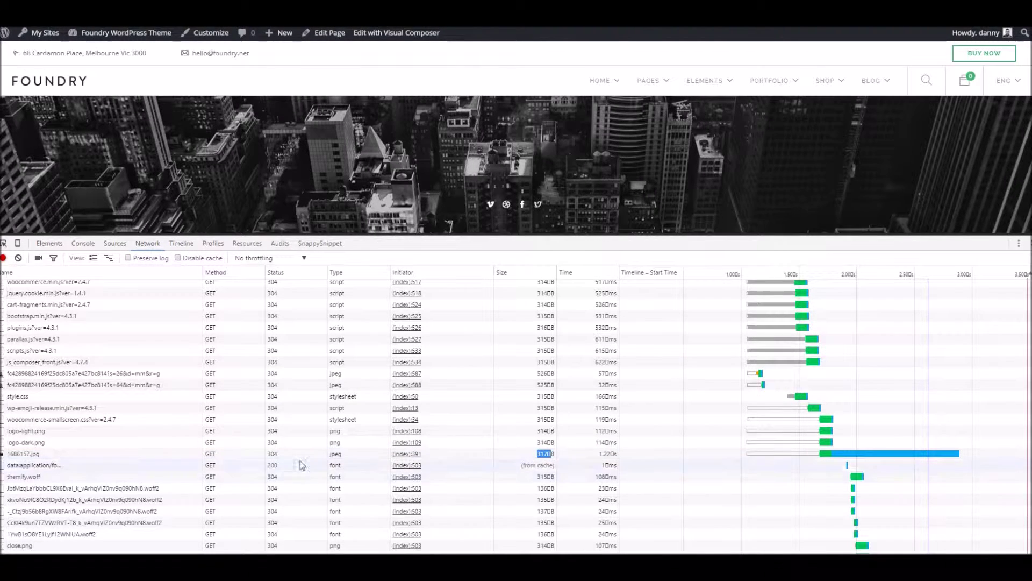
- Preview the 1686157.jpg request in the network log and check the image's dimensions and file size
{"action": "left_click", "coordinate": [36, 454]}
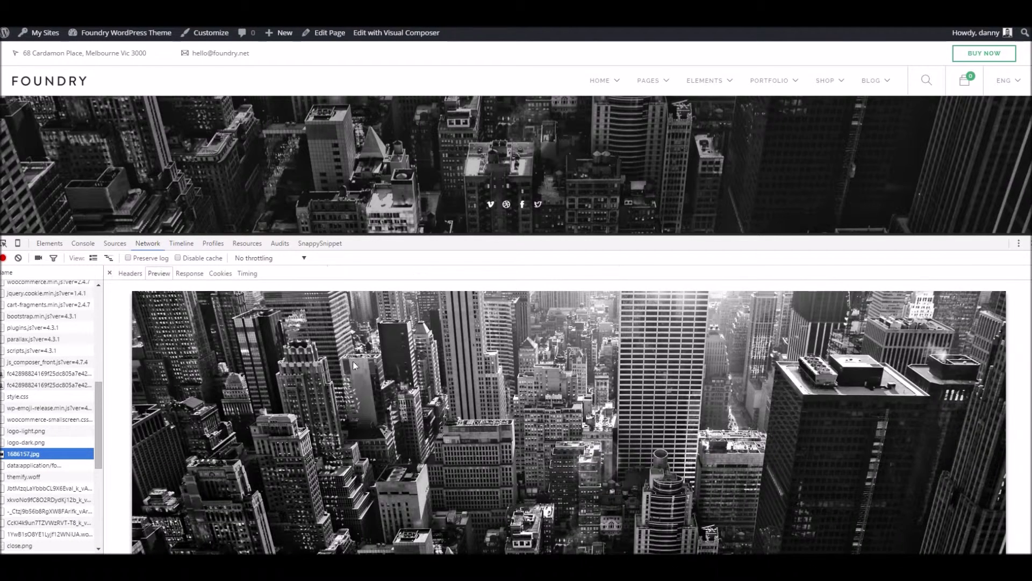
{"action": "scroll", "coordinate": [353, 366], "scroll_direction": "down", "scroll_amount": 6}
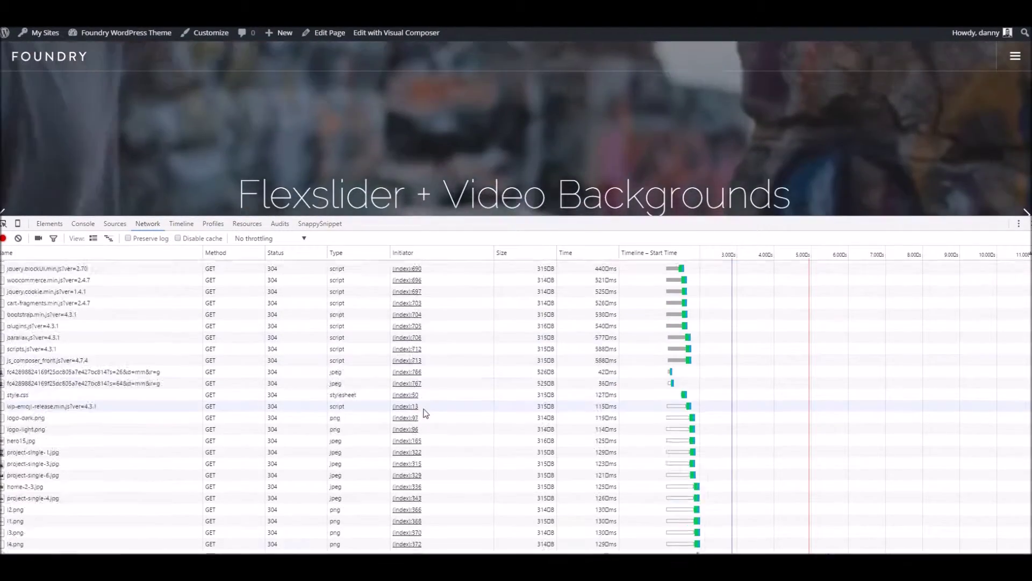
{"action": "scroll", "coordinate": [644, 414], "scroll_direction": "up", "scroll_amount": 3}
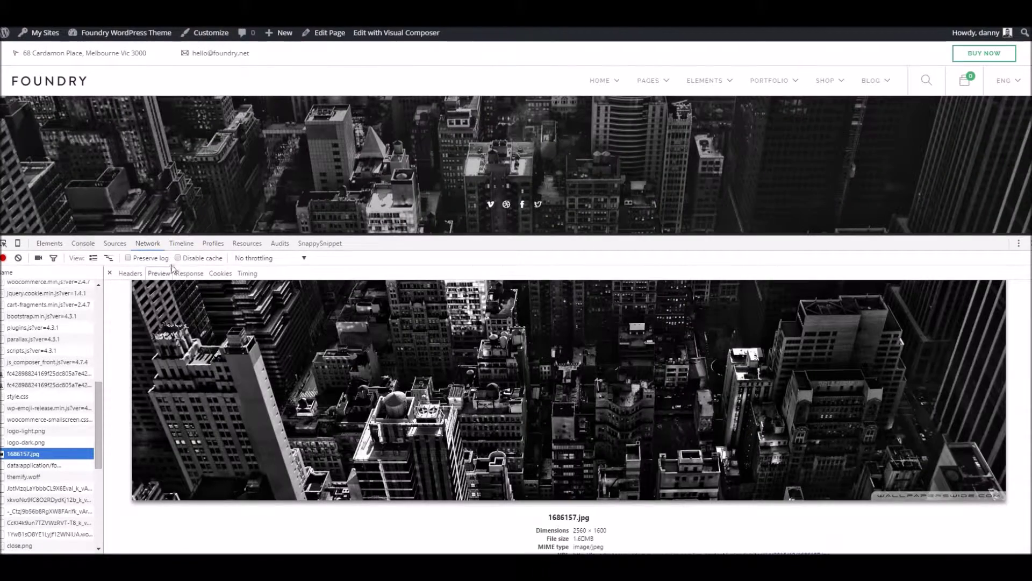
{"action": "left_click", "coordinate": [47, 243]}
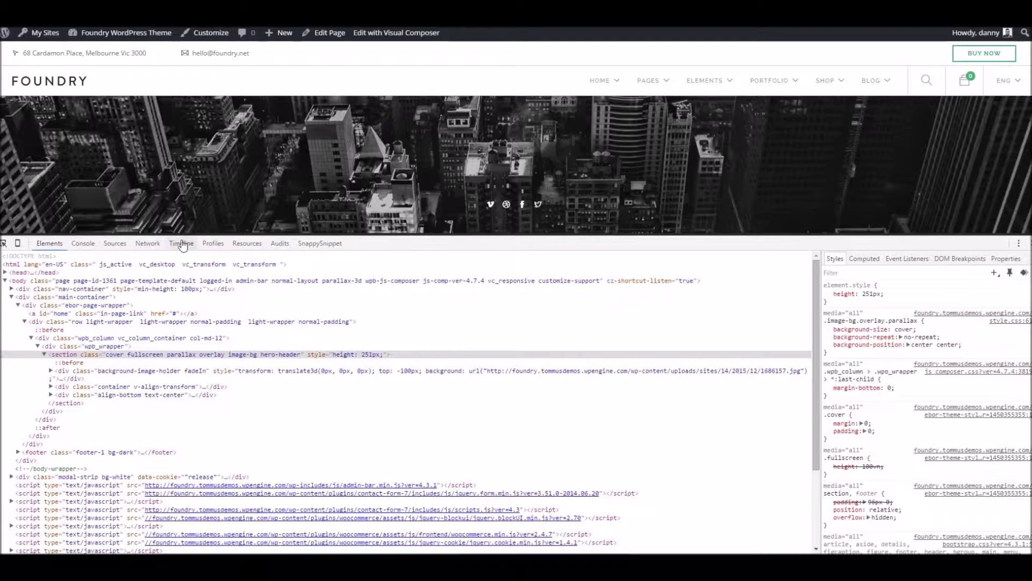
{"action": "left_click", "coordinate": [147, 243]}
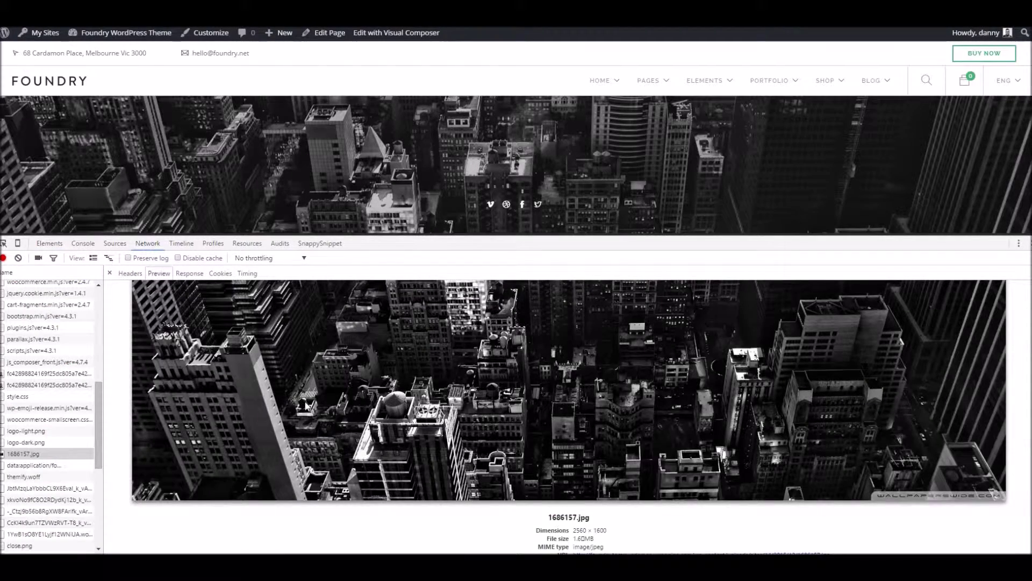
{"action": "scroll", "coordinate": [304, 405], "scroll_direction": "up", "scroll_amount": 5}
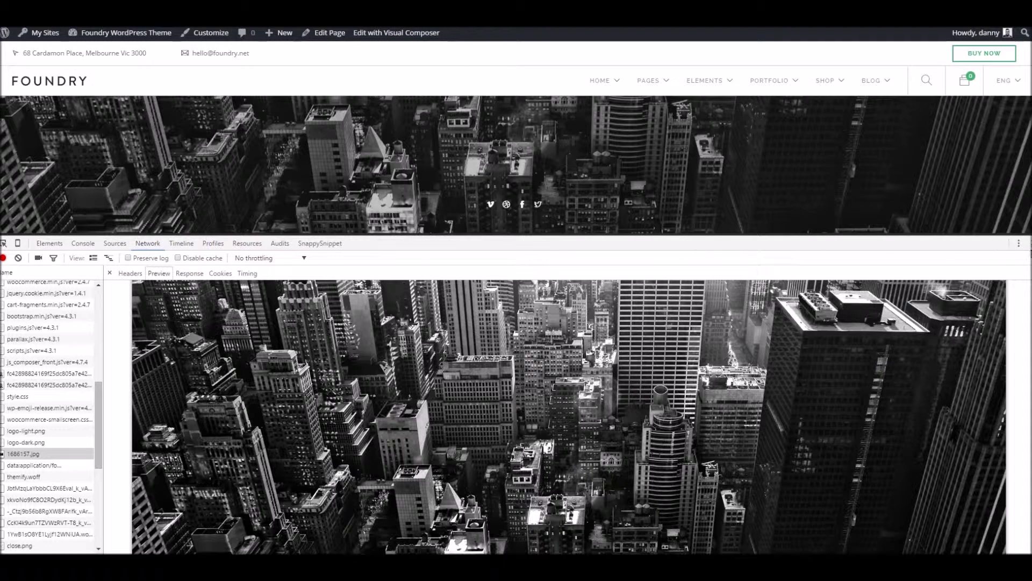
- Close the developer tools and open the Pingdom website speed test at tools.pingdom.com/fpt/
{"action": "left_click", "coordinate": [1027, 243]}
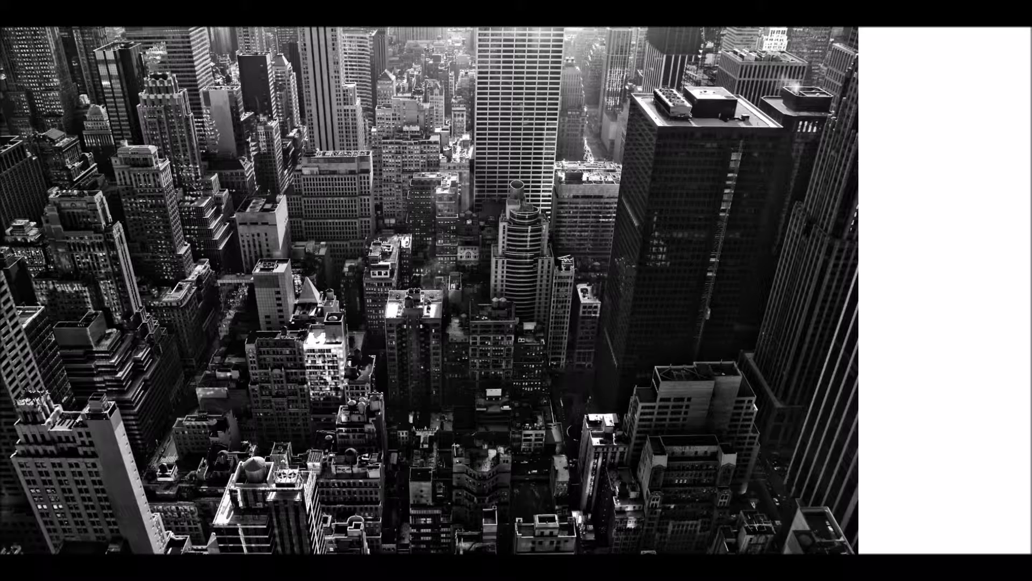
{"action": "type", "text": "fp"}
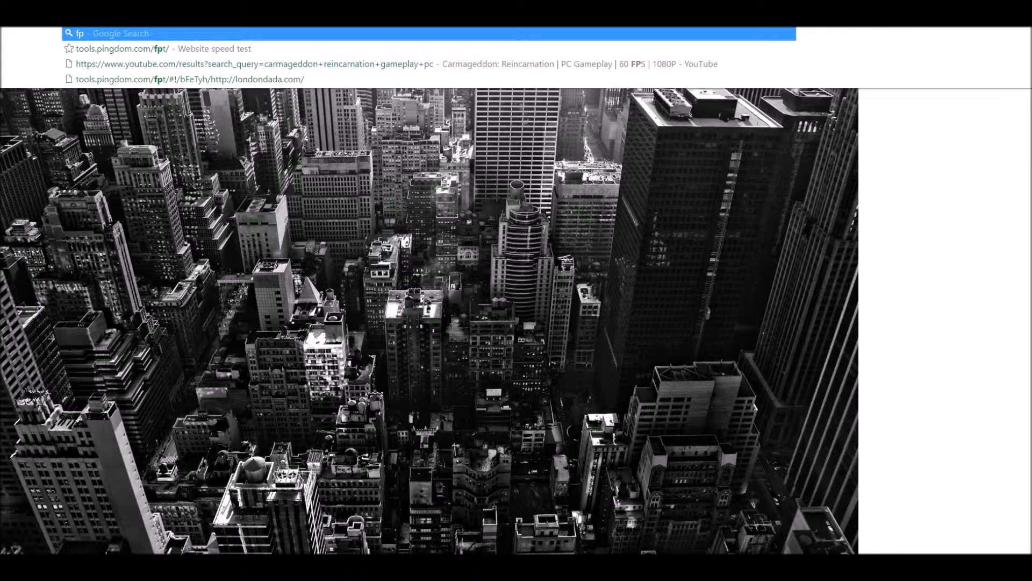
{"action": "key", "text": "Escape"}
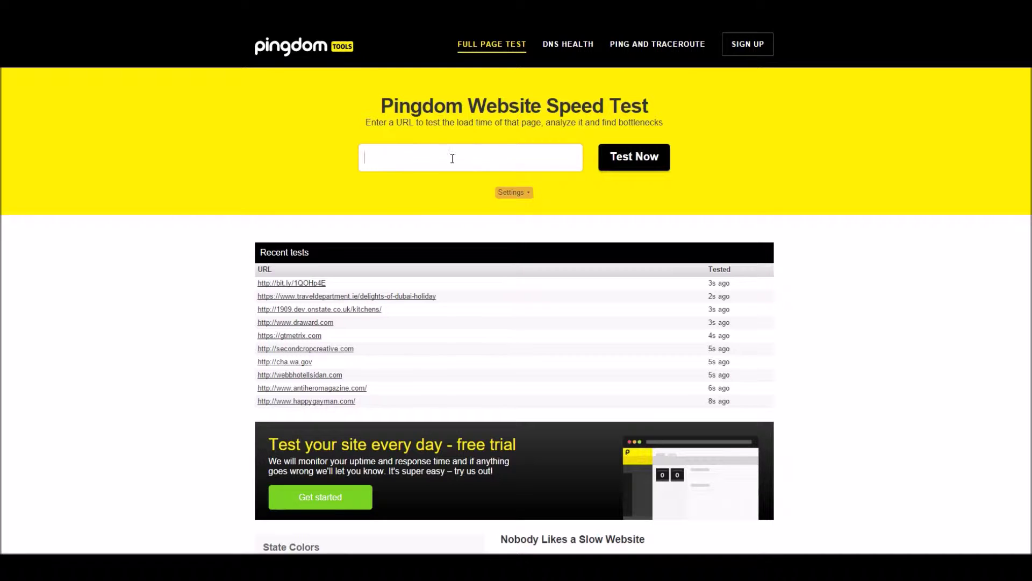
- Run the speed test on foundry.tommusdemos.wpengine.com/test-page/ and scan its request waterfall, dismissing the free trial offer
{"action": "left_click", "coordinate": [628, 159]}
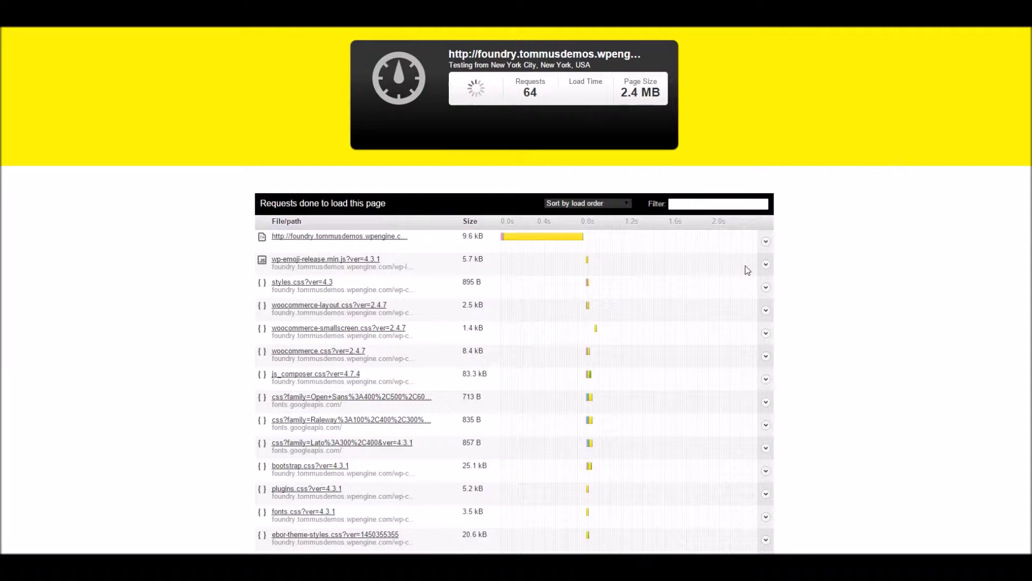
{"action": "scroll", "coordinate": [540, 263], "scroll_direction": "down", "scroll_amount": 2}
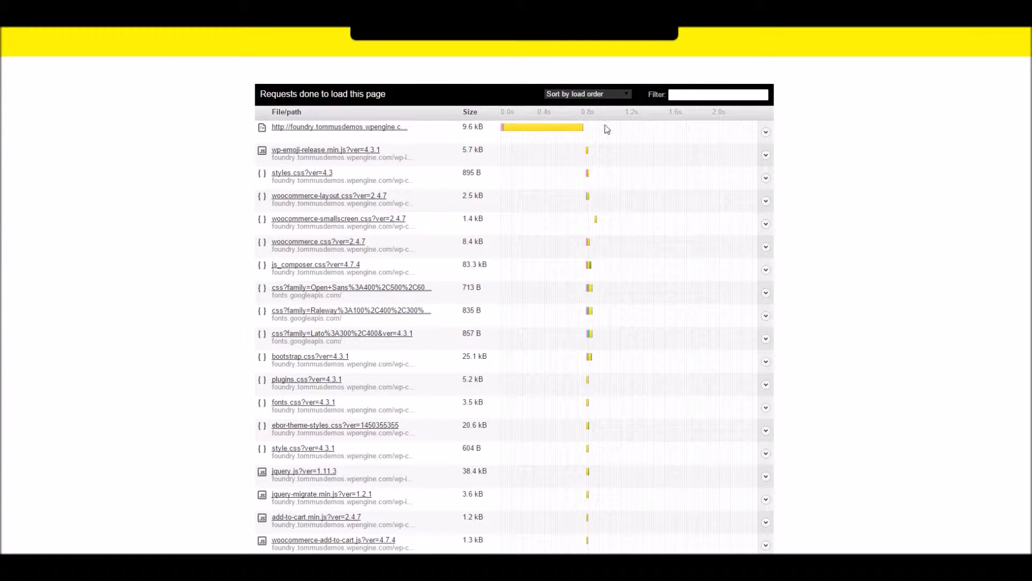
{"action": "scroll", "coordinate": [563, 176], "scroll_direction": "down", "scroll_amount": 4}
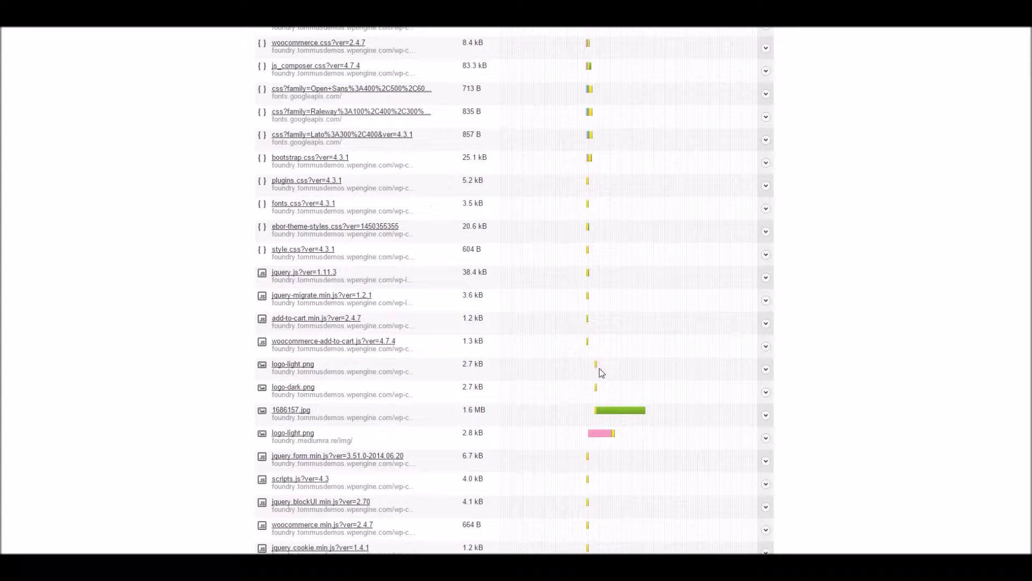
{"action": "scroll", "coordinate": [618, 387], "scroll_direction": "down", "scroll_amount": 15}
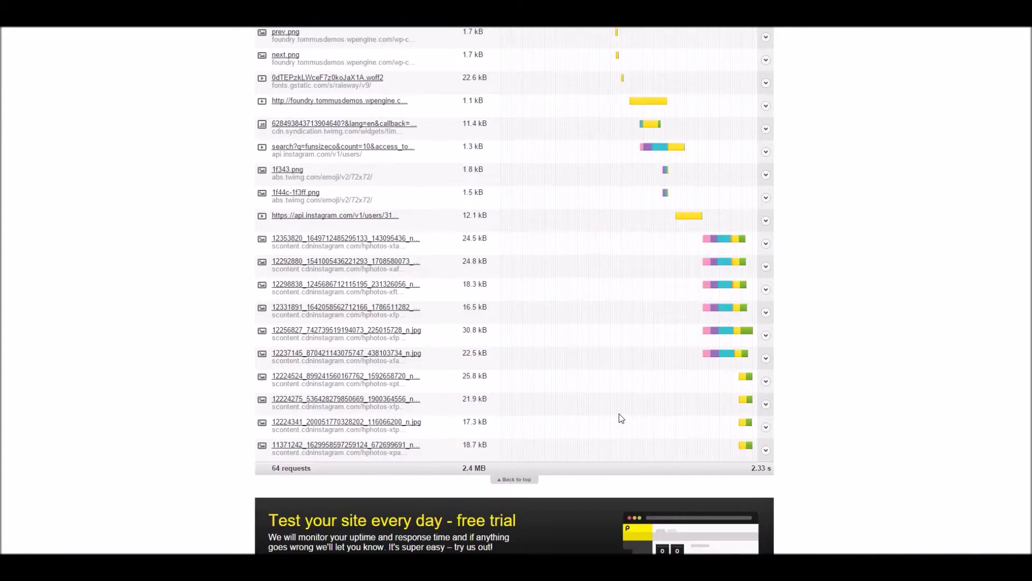
{"action": "scroll", "coordinate": [613, 398], "scroll_direction": "up", "scroll_amount": 15}
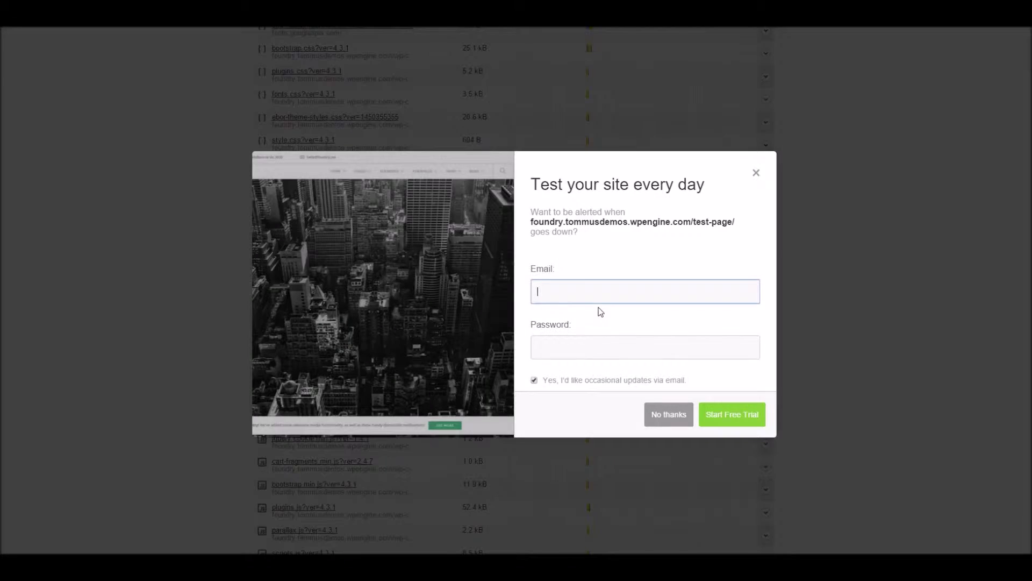
{"action": "left_click", "coordinate": [755, 173]}
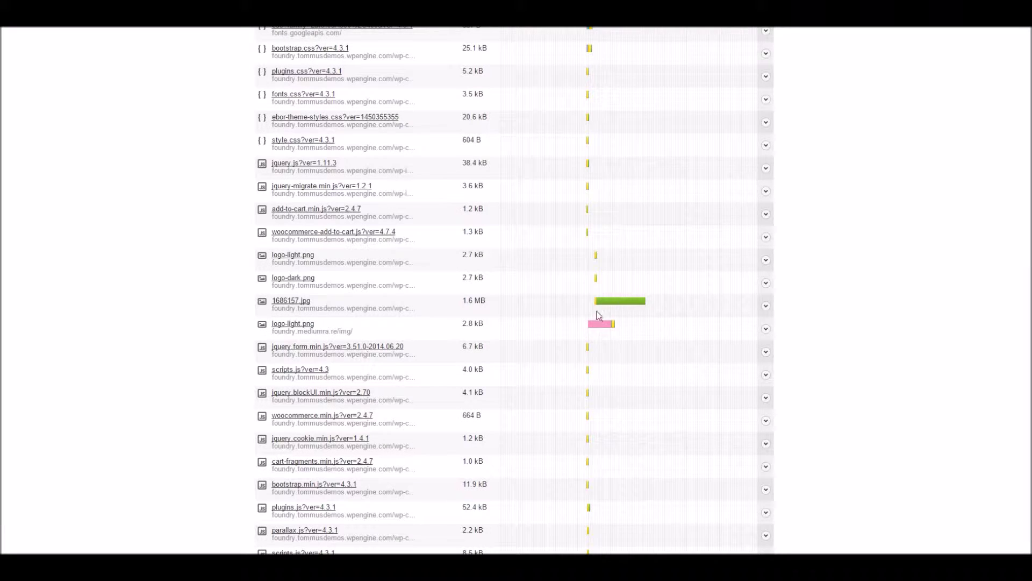
- Examine the load timing and size of 1686157.jpg in the waterfall against the neighbouring requests
{"action": "mouse_move", "coordinate": [603, 305]}
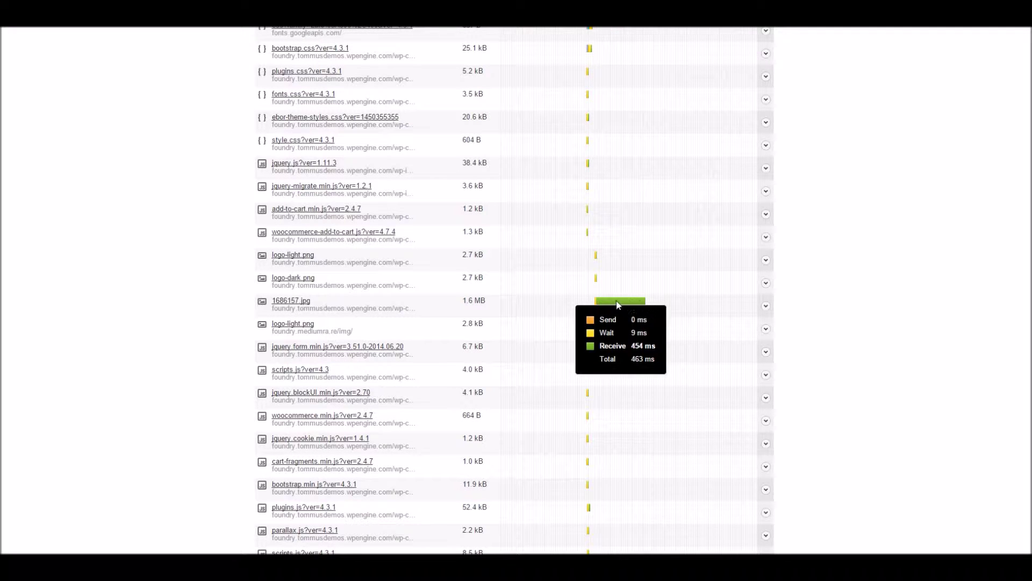
{"action": "right_click", "coordinate": [279, 305]}
{"action": "left_click", "coordinate": [302, 312]}
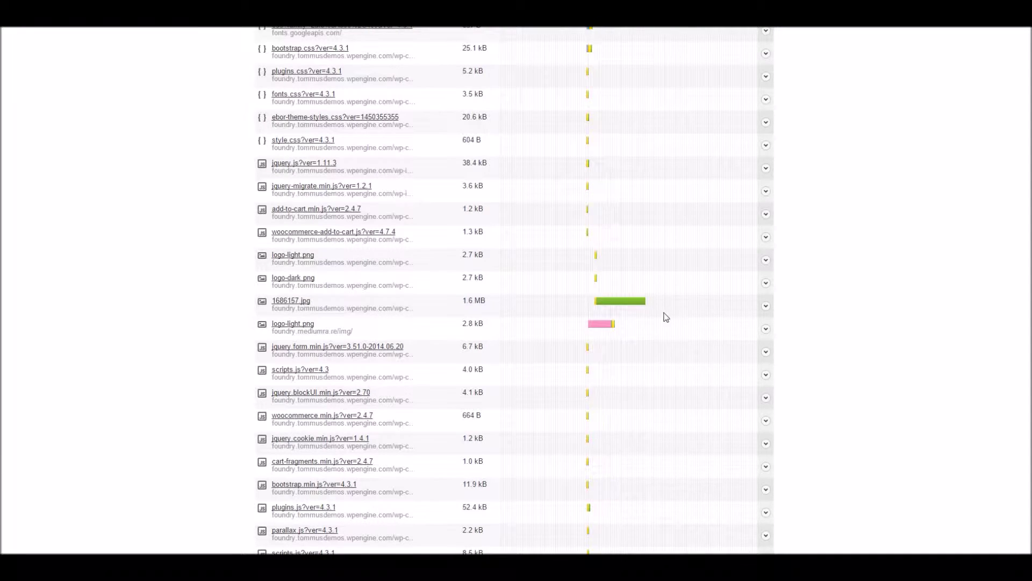
{"action": "scroll", "coordinate": [677, 303], "scroll_direction": "up", "scroll_amount": 5}
{"action": "scroll", "coordinate": [677, 302], "scroll_direction": "down", "scroll_amount": 5}
{"action": "mouse_move", "coordinate": [601, 305]}
{"action": "scroll", "coordinate": [572, 299], "scroll_direction": "down", "scroll_amount": 3}
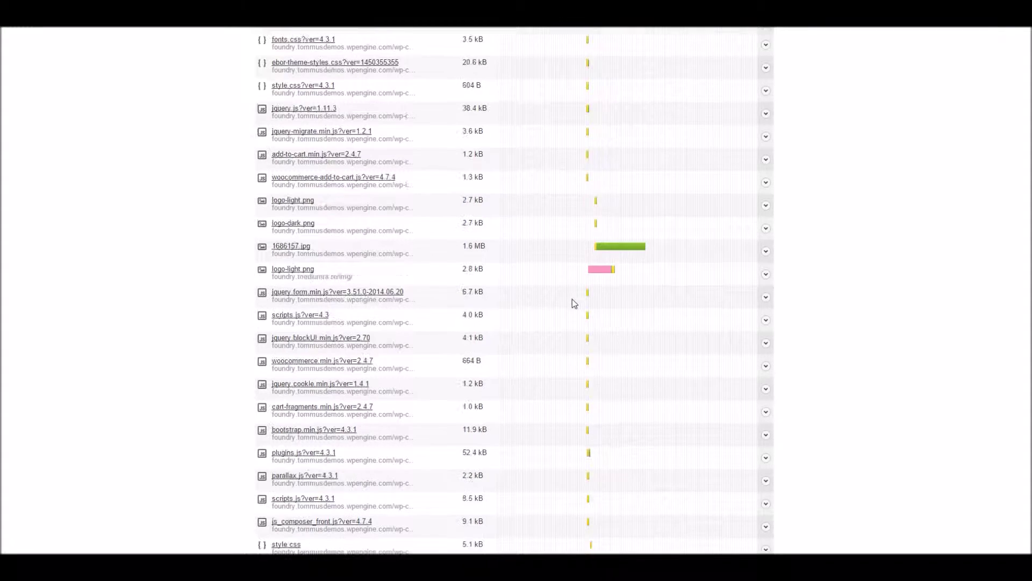
- Check the performance grade, number of requests, load time and page size in the test summary
{"action": "mouse_move", "coordinate": [620, 141]}
{"action": "scroll", "coordinate": [535, 278], "scroll_direction": "up", "scroll_amount": 15}
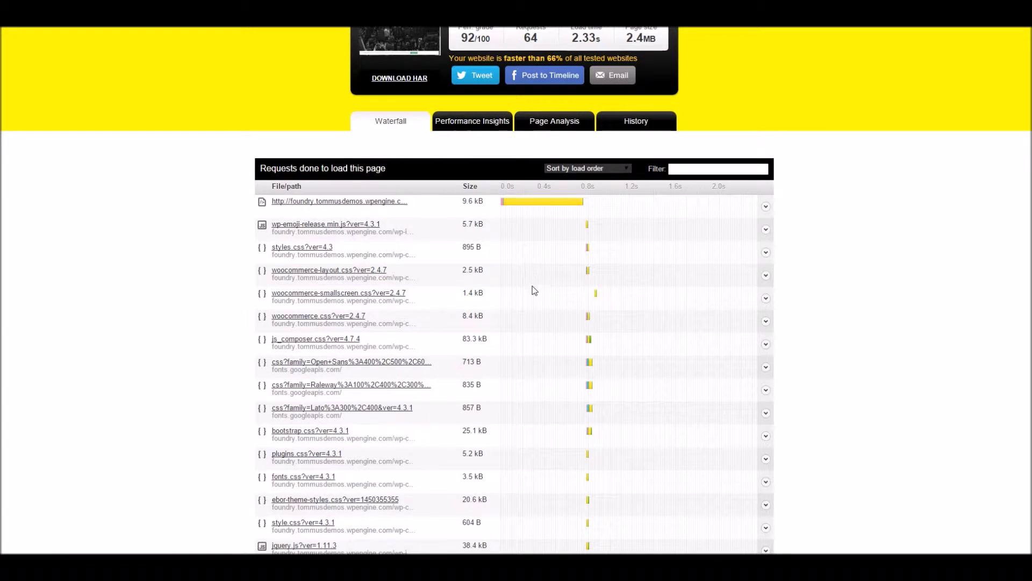
{"action": "scroll", "coordinate": [531, 301], "scroll_direction": "up", "scroll_amount": 2}
{"action": "scroll", "coordinate": [533, 313], "scroll_direction": "up", "scroll_amount": 2}
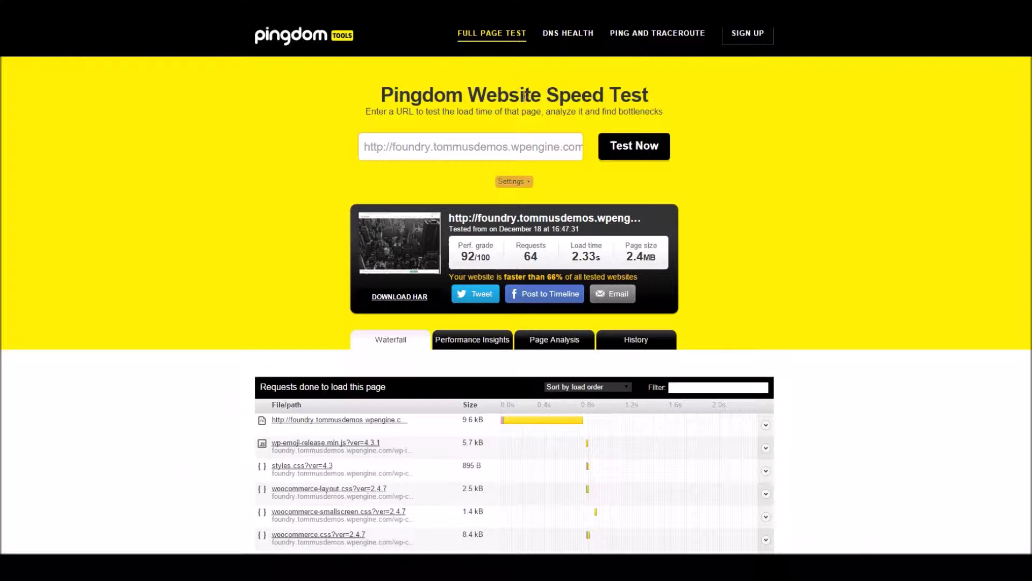
- Start a speed test for the Flexslider + Video Backgrounds page and look through that page's content with the developer tools closed
{"action": "left_click", "coordinate": [521, 141]}
{"action": "left_click", "coordinate": [635, 145]}
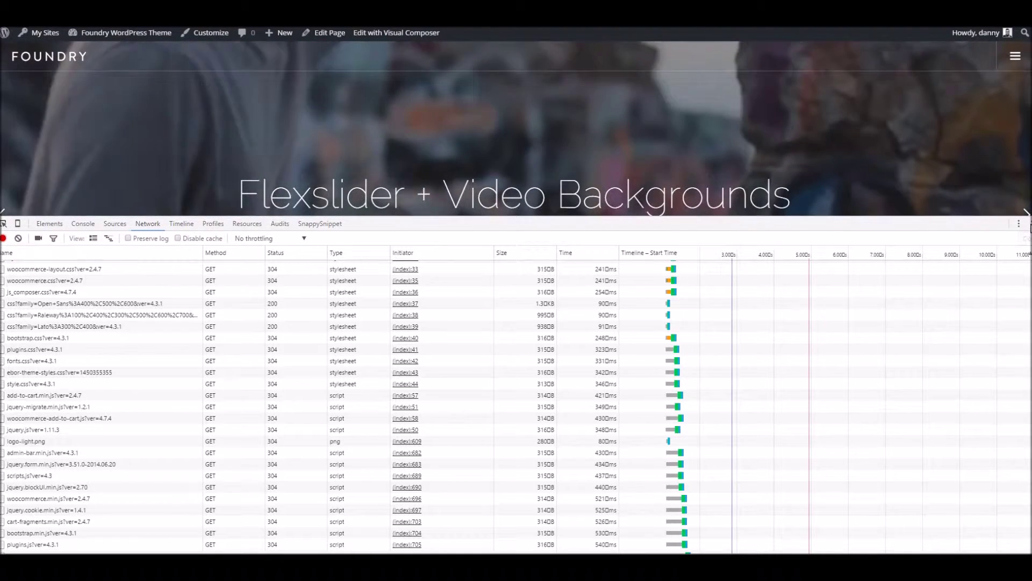
{"action": "key", "text": "F12"}
{"action": "scroll", "coordinate": [466, 174], "scroll_direction": "down", "scroll_amount": 6}
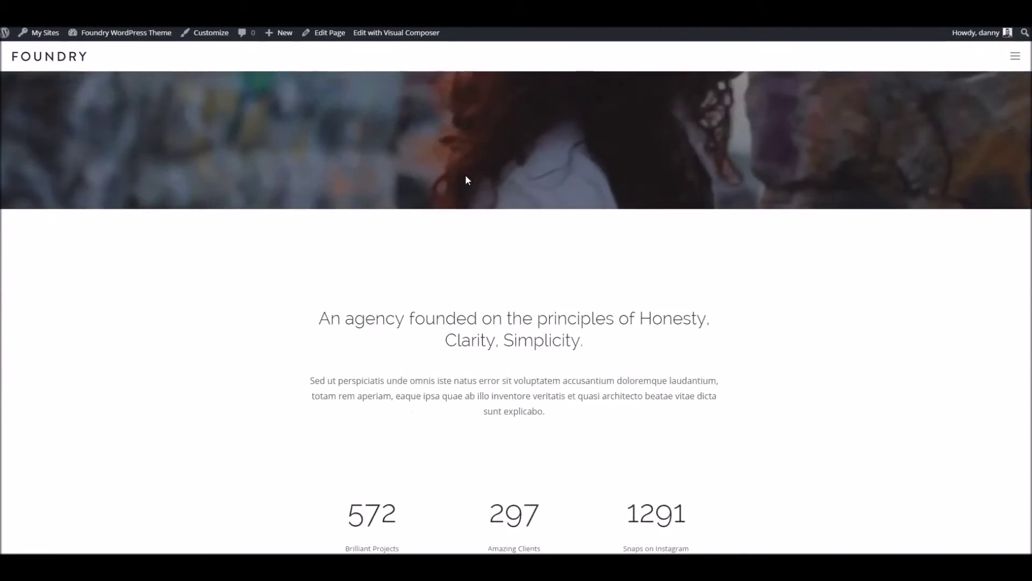
{"action": "scroll", "coordinate": [576, 263], "scroll_direction": "down", "scroll_amount": 15}
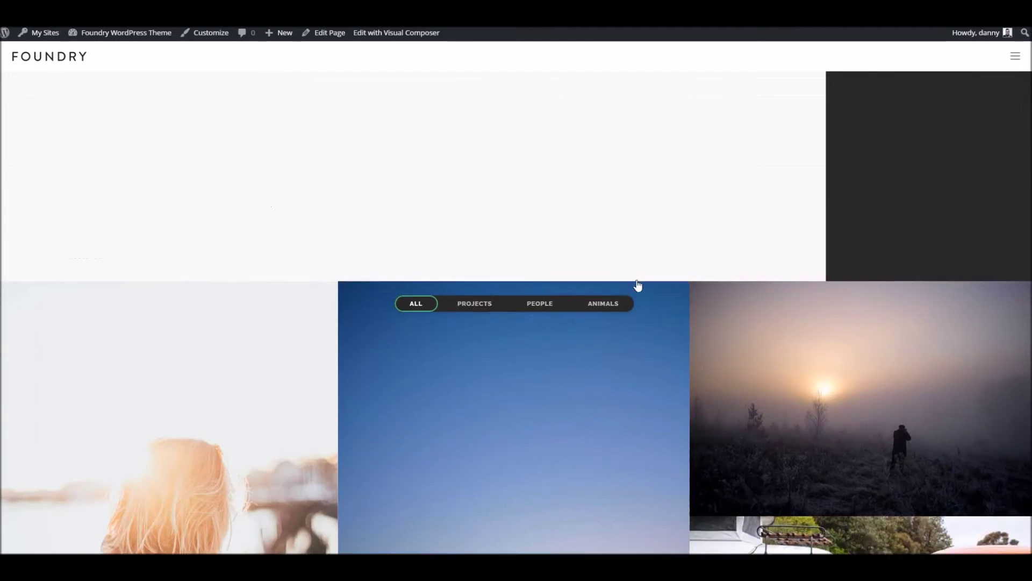
{"action": "scroll", "coordinate": [635, 280], "scroll_direction": "down", "scroll_amount": 2}
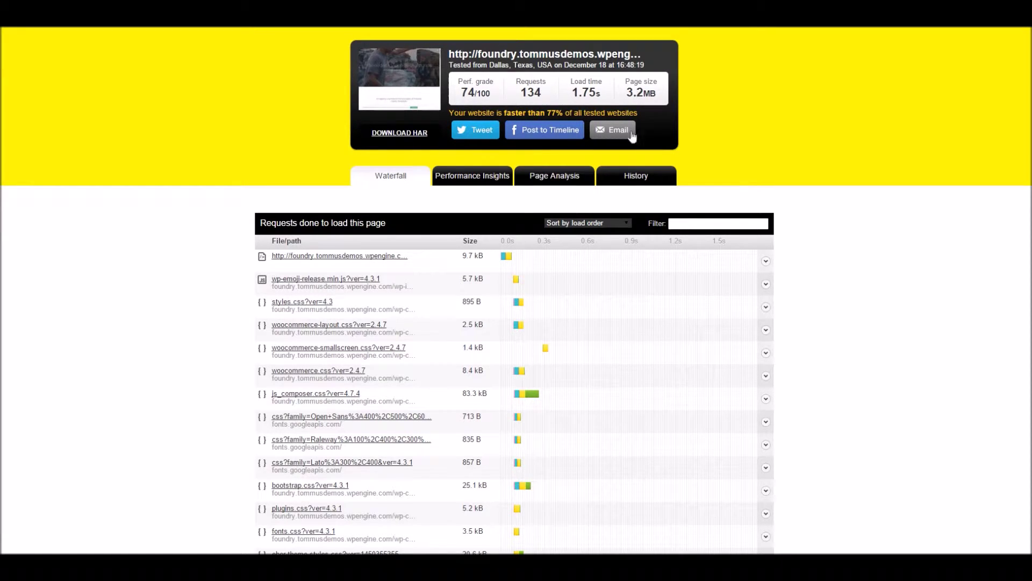
- Review the full request waterfall of the Flexslider page's speed test, including the file sizes and load times
{"action": "scroll", "coordinate": [652, 364], "scroll_direction": "down", "scroll_amount": 20}
{"action": "scroll", "coordinate": [485, 286], "scroll_direction": "down", "scroll_amount": 20}
{"action": "scroll", "coordinate": [508, 286], "scroll_direction": "down", "scroll_amount": 5}
{"action": "scroll", "coordinate": [508, 286], "scroll_direction": "up", "scroll_amount": 9}
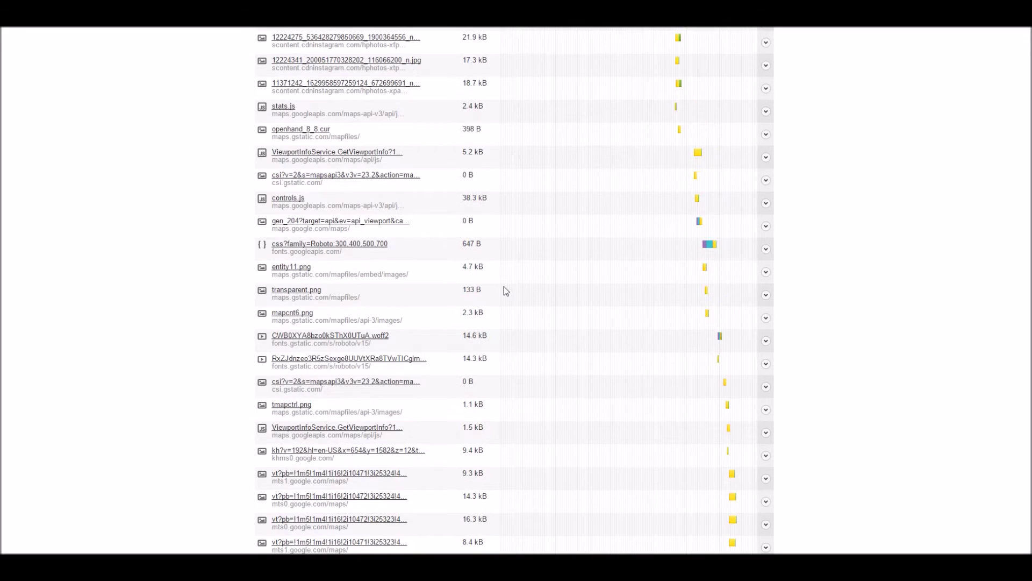